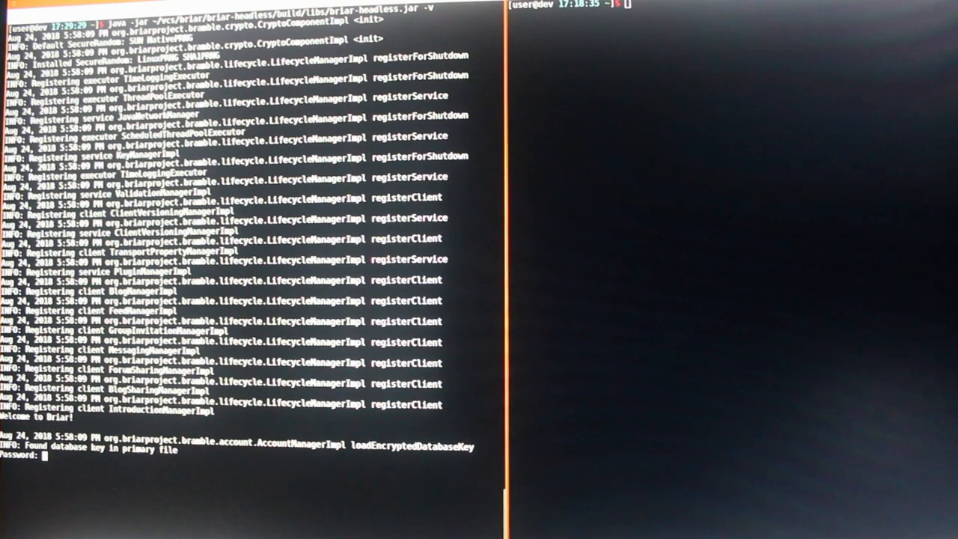
Submit the account password so the headless Briar client finishes starting up.
key(Return)
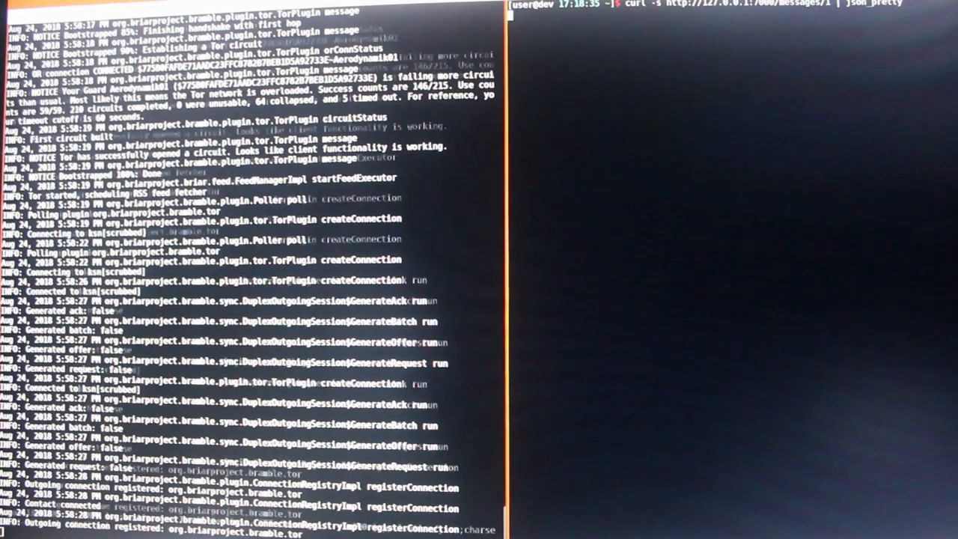
key(Return)
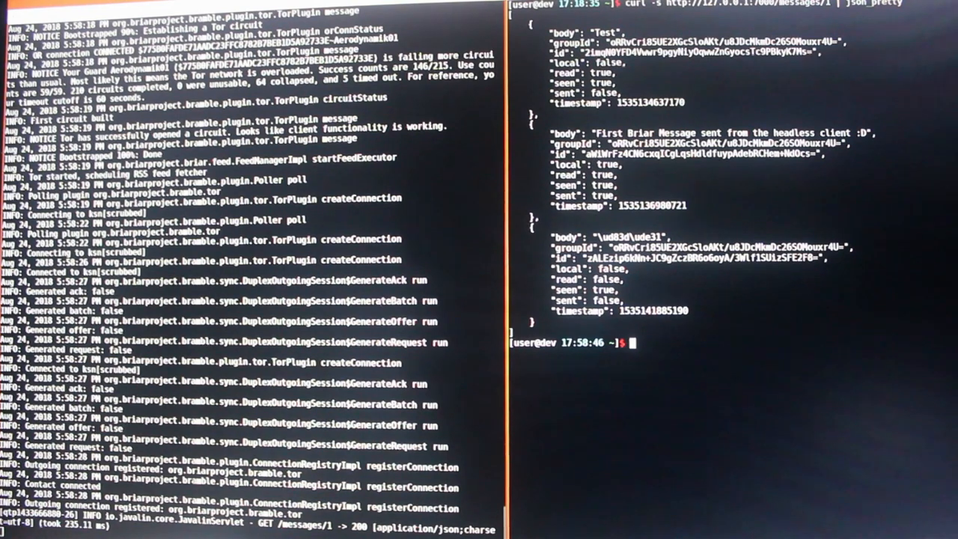
Recall the curl fetch command and insert -d "message=Hello World!" before the json_pretty pipe.
key(Up)
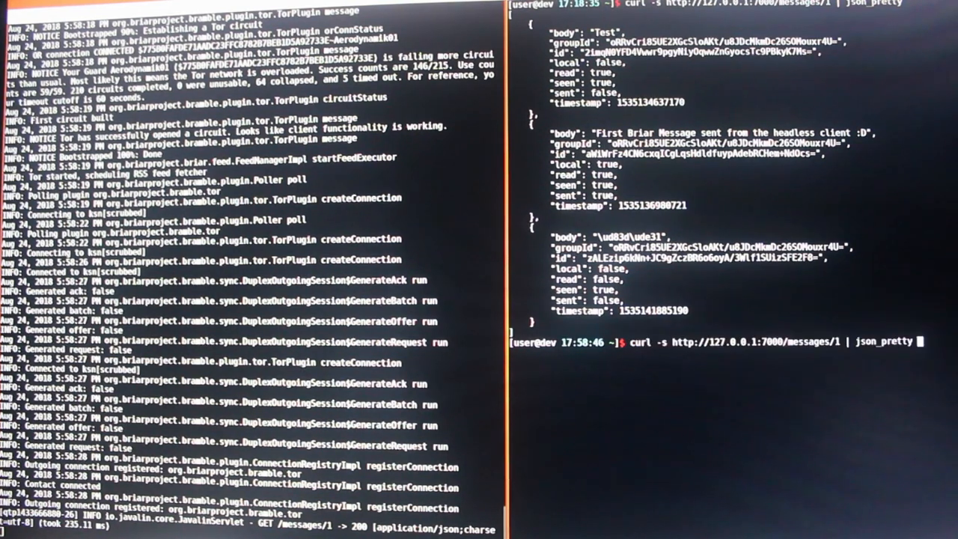
key(BackSpace)
key(ctrl+Left)
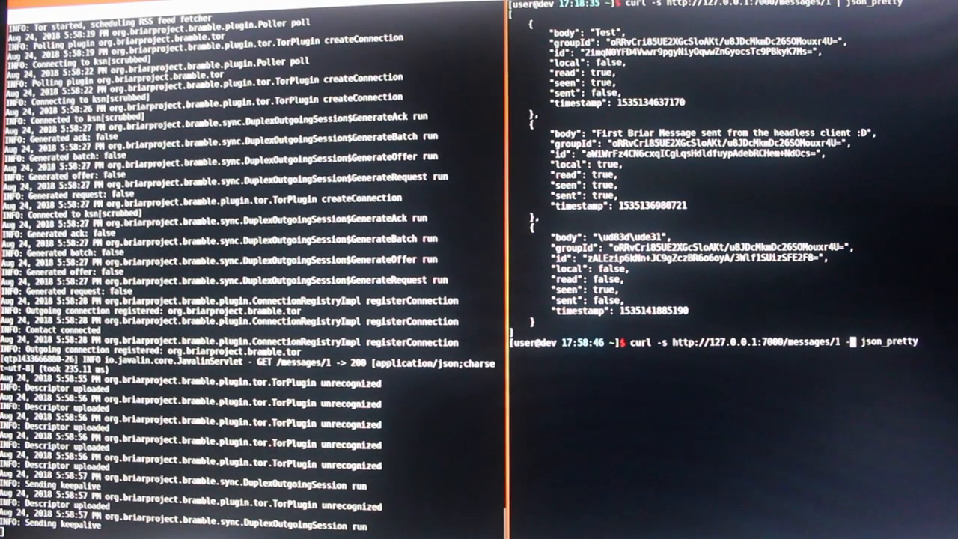
text(-d )
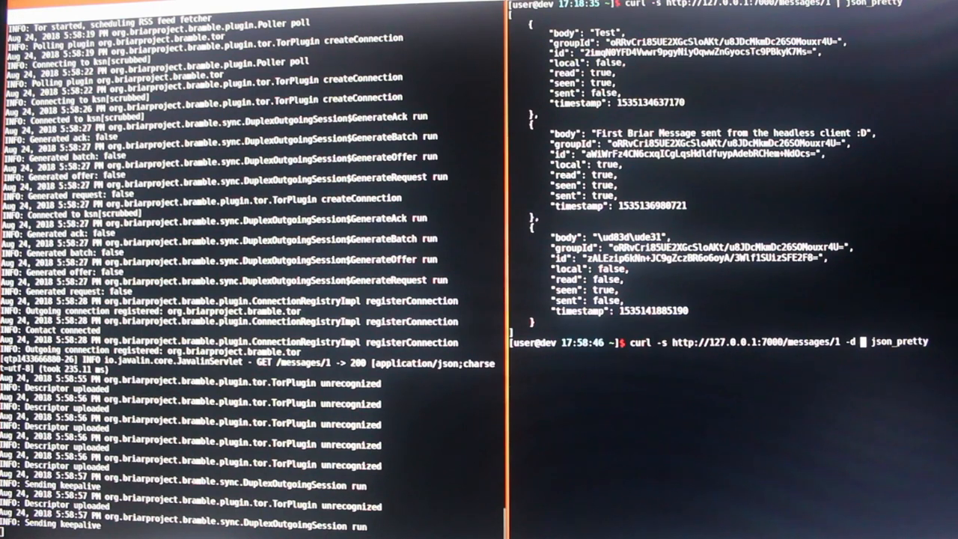
text(message=)
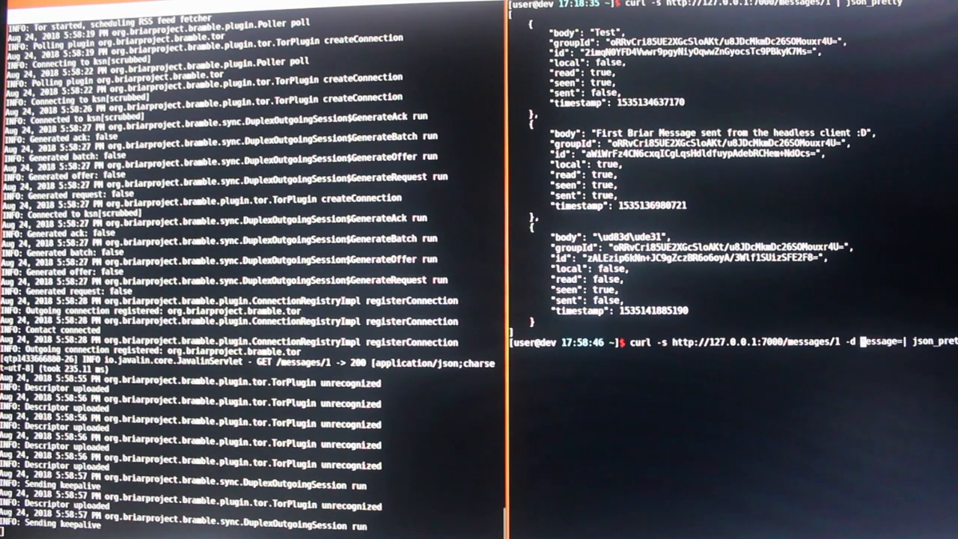
text(")
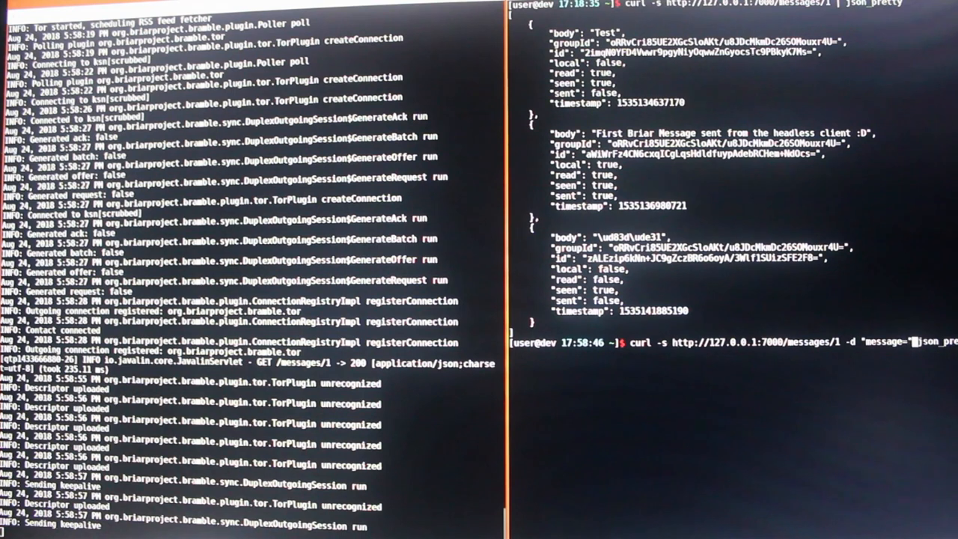
text(ello Worl)
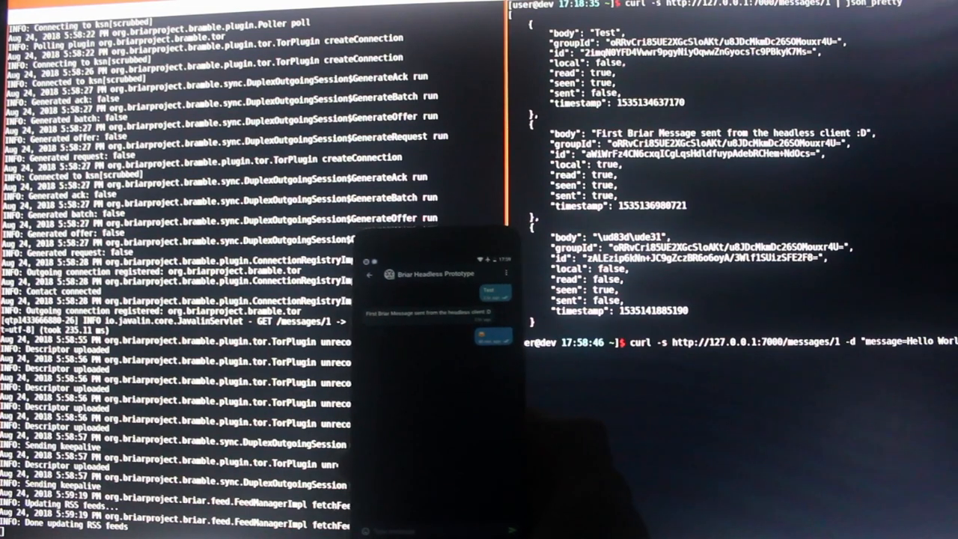
Run the curl POST to deliver "Hello World!" to the phone, then recall the fetch command.
key(Return)
key(Return)
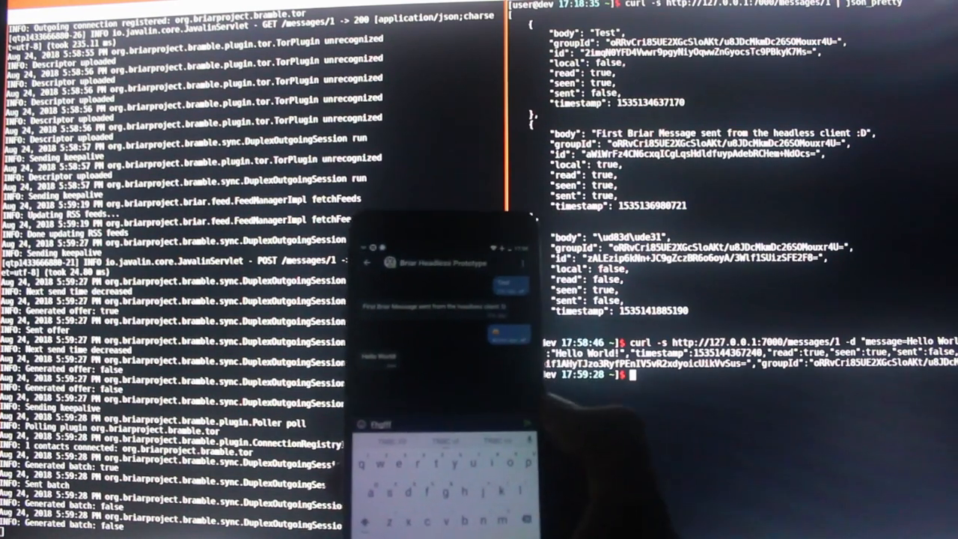
key(Up)
key(Up)
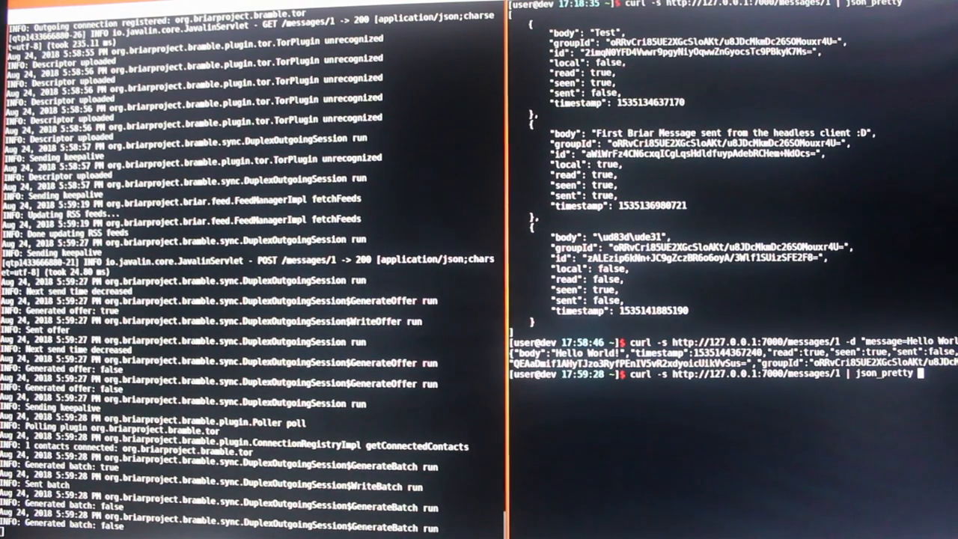
Refetch /messages/1 so "Hello World!" is listed as a fourth, sent message.
key(Return)
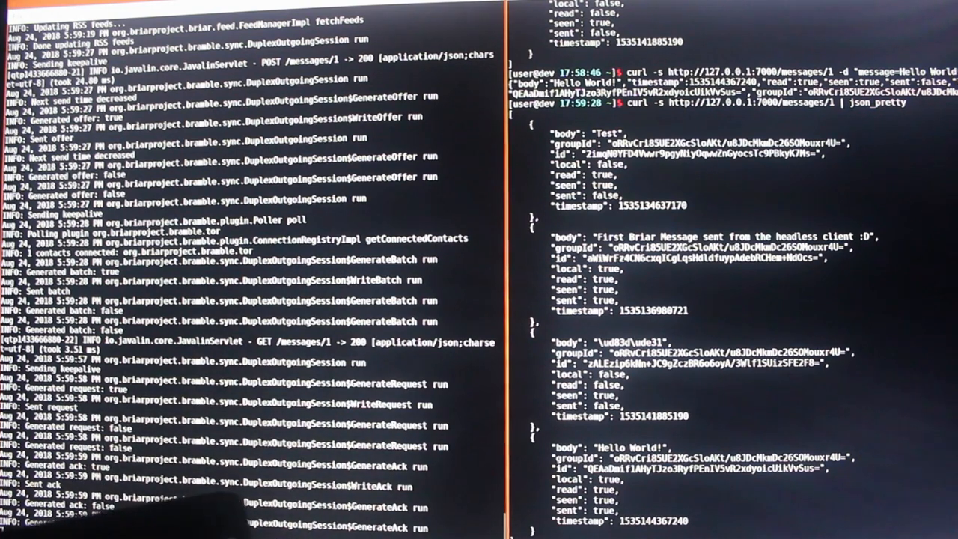
Re-run the messages fetch so the phone's reply "Fhgfff" appears as a fifth, unread message.
key(Up)
key(Return)
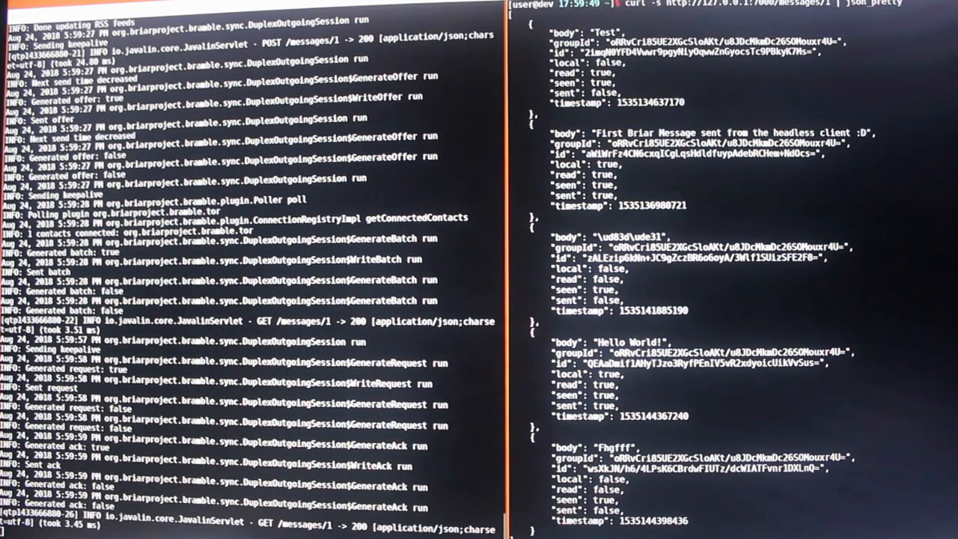